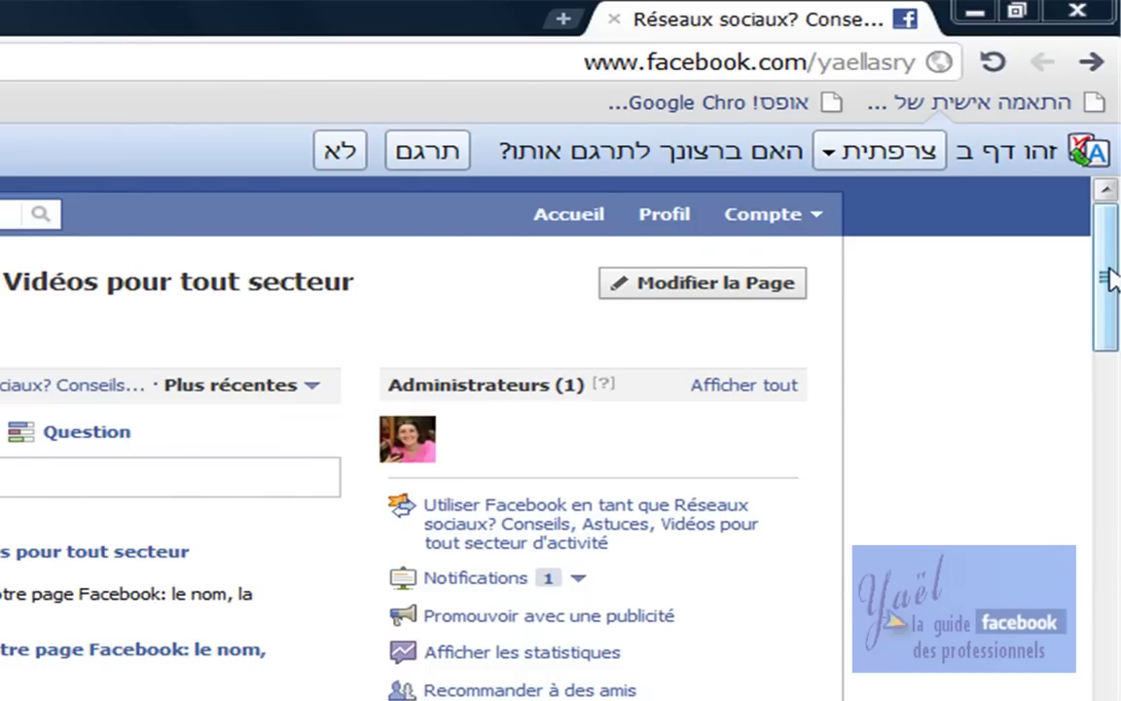
# Start creating a new page of type Entreprise, organisme ou institution and choose the category Santé/Beauté
pyautogui.moveTo(1108, 278); pyautogui.dragTo(1109, 546)
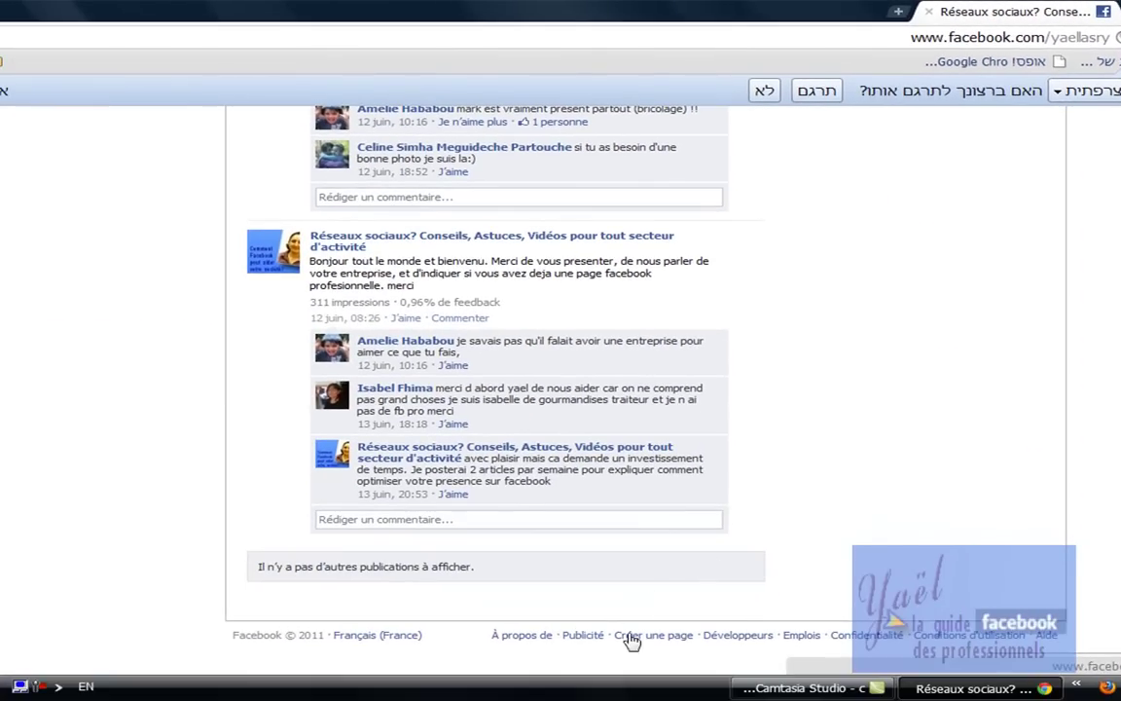
pyautogui.click(643, 640)
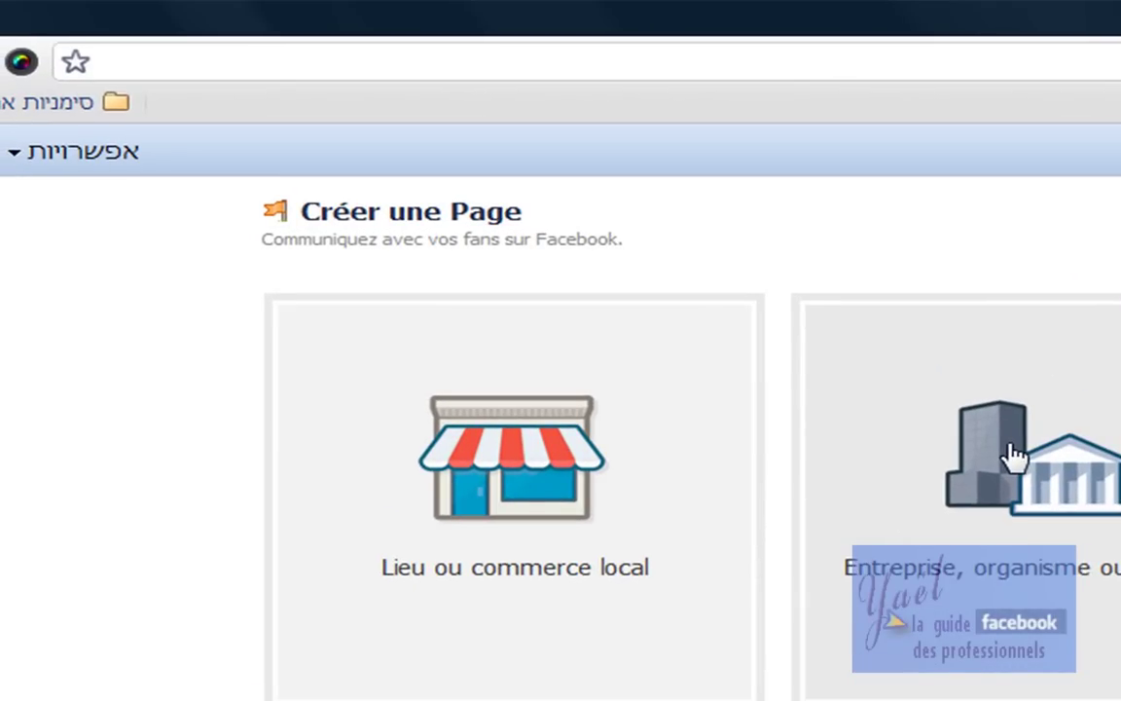
pyautogui.click(1012, 455)
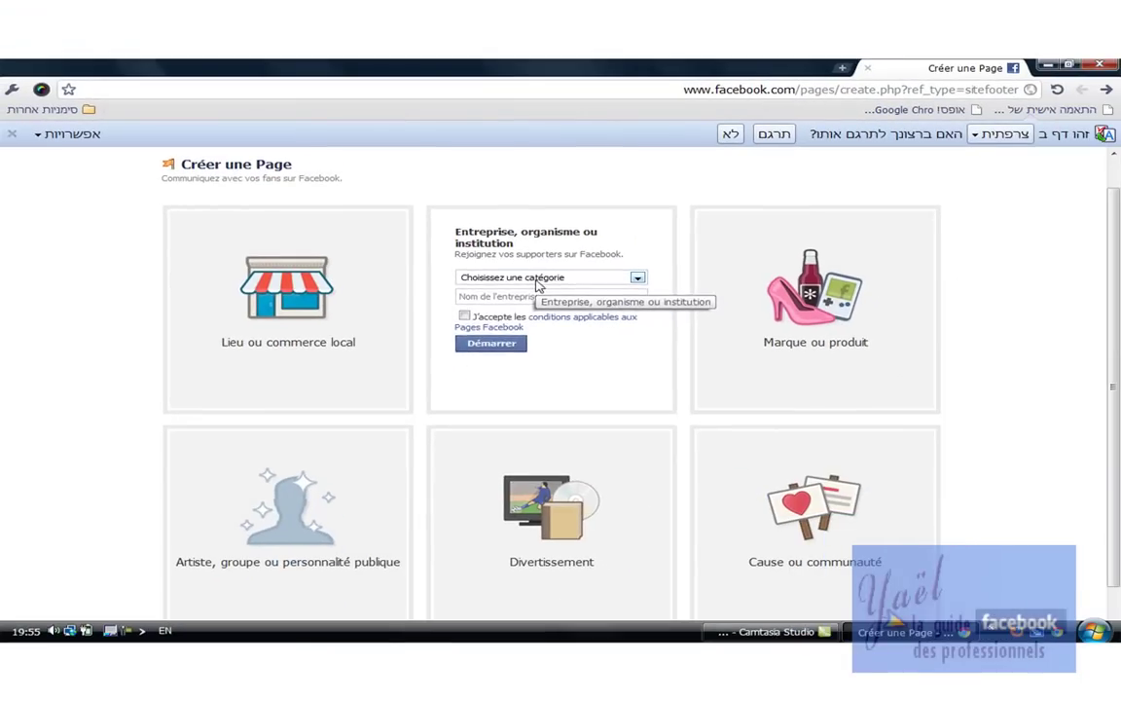
pyautogui.click(744, 351)
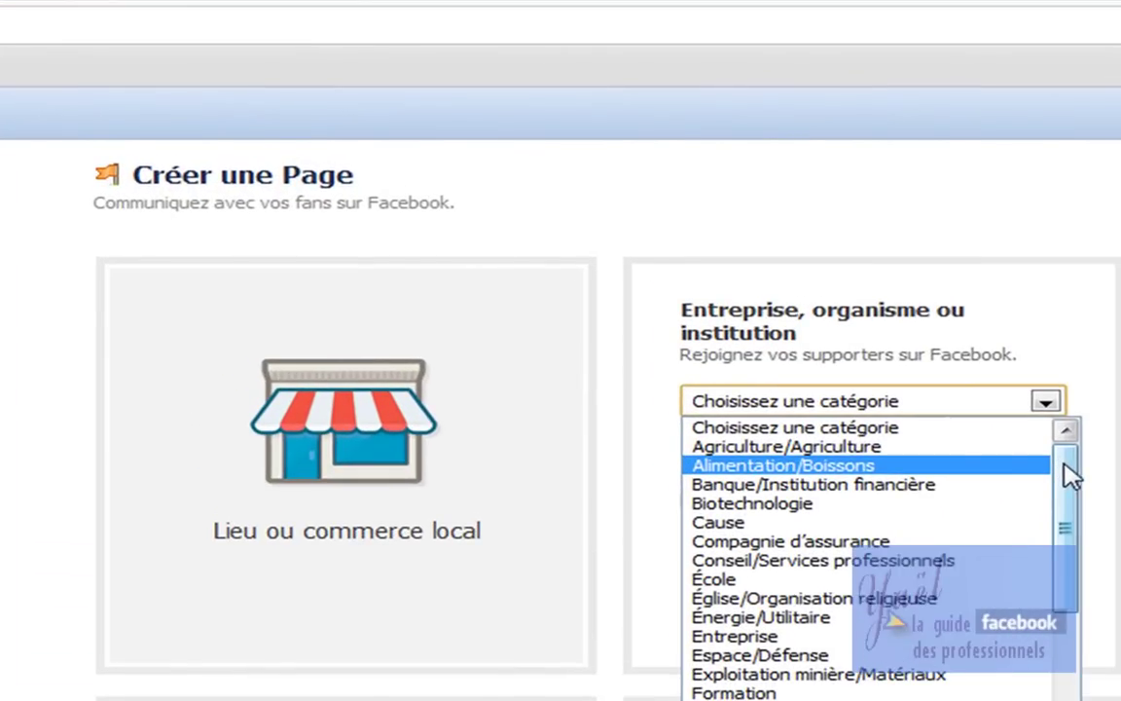
pyautogui.moveTo(1071, 477); pyautogui.dragTo(1070, 654)
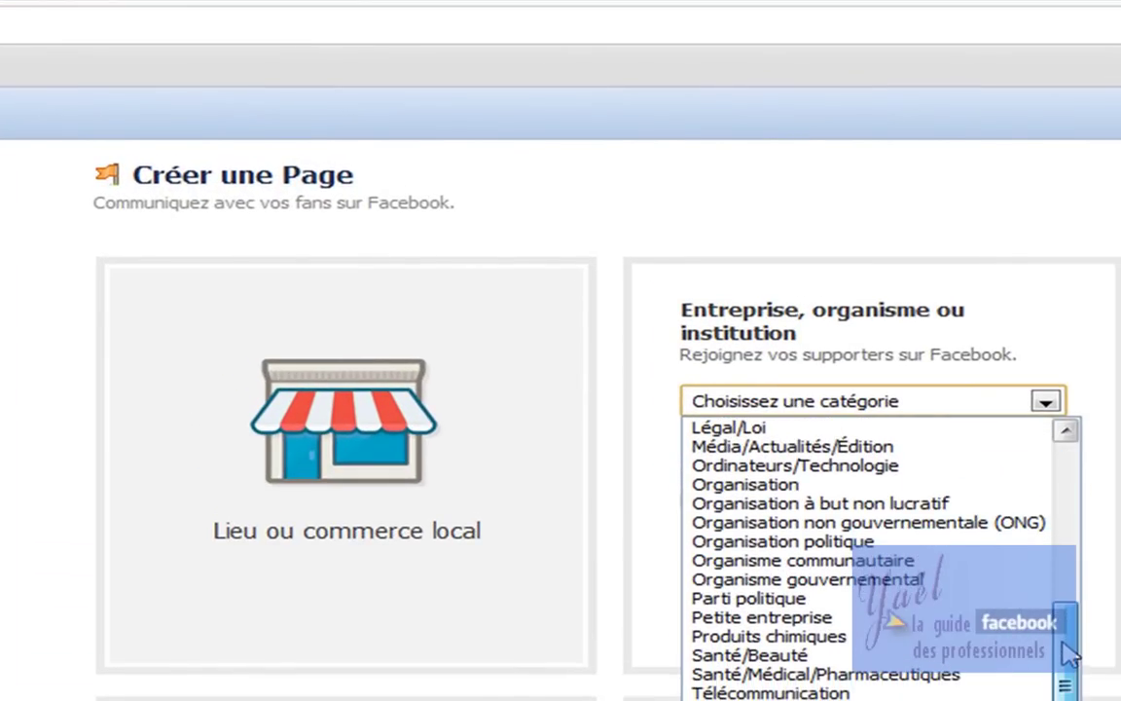
pyautogui.click(865, 665)
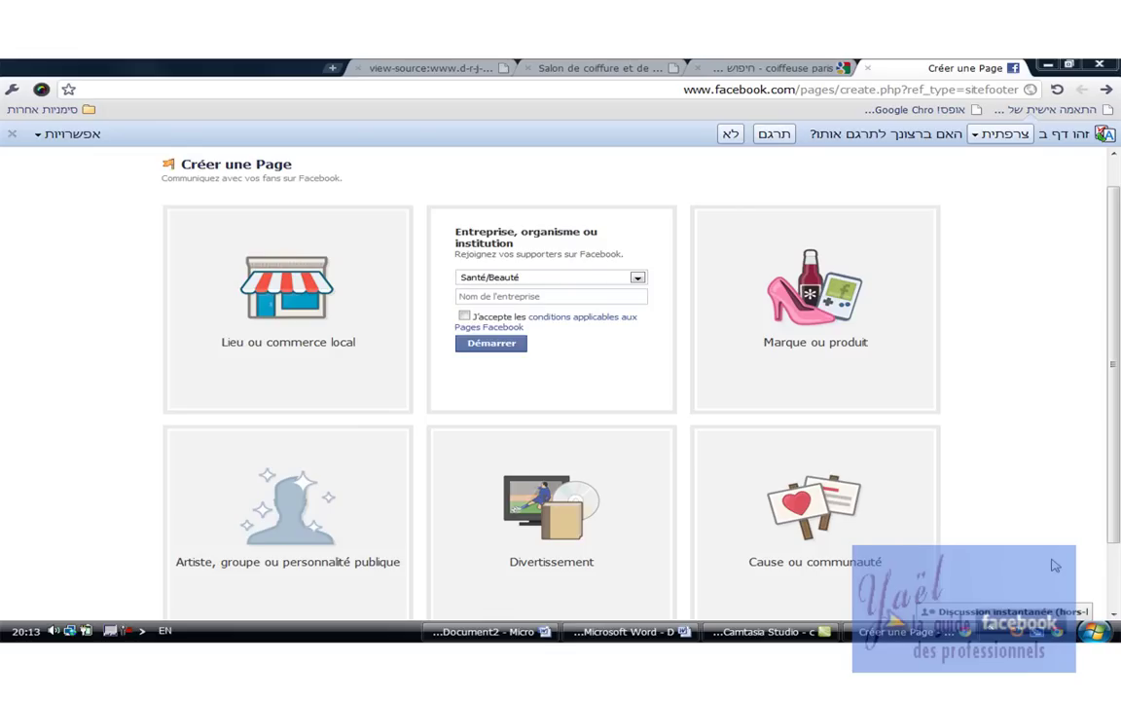
# Name the page "Fabienne coiffeuse à domicile sur Nice", accept the Facebook Pages terms and create it
pyautogui.click(588, 295)
pyautogui.write('Fabienne coiffeuse à domicile sur Nice')
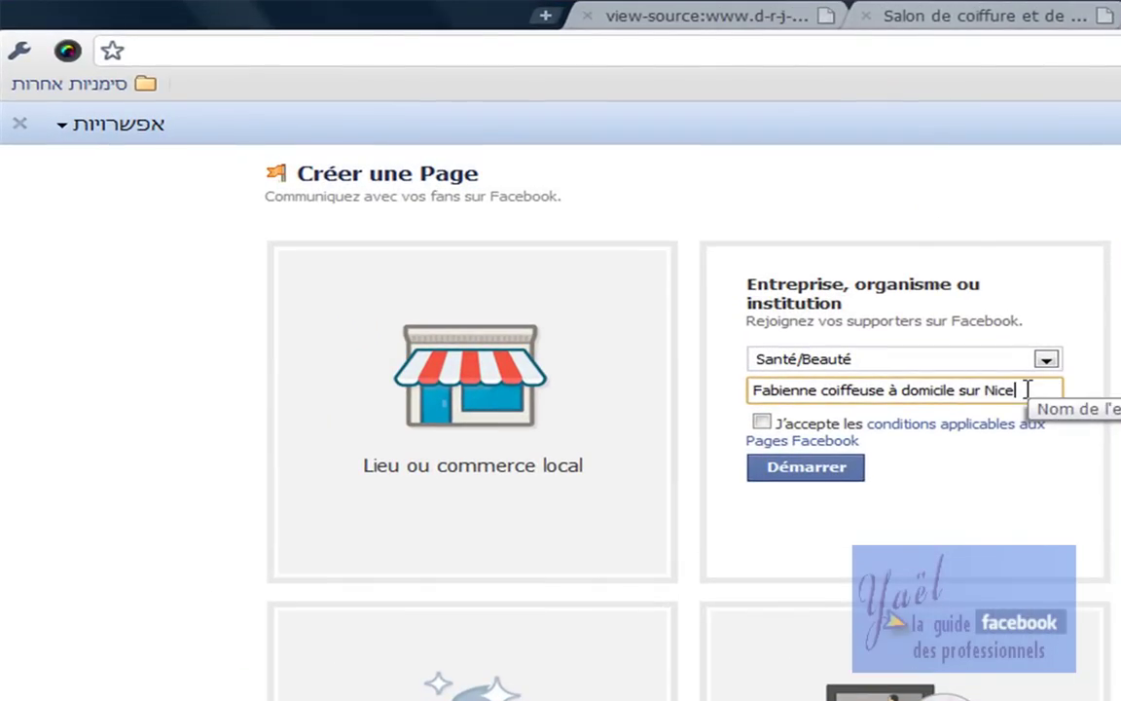
pyautogui.moveTo(1027, 389); pyautogui.dragTo(964, 392)
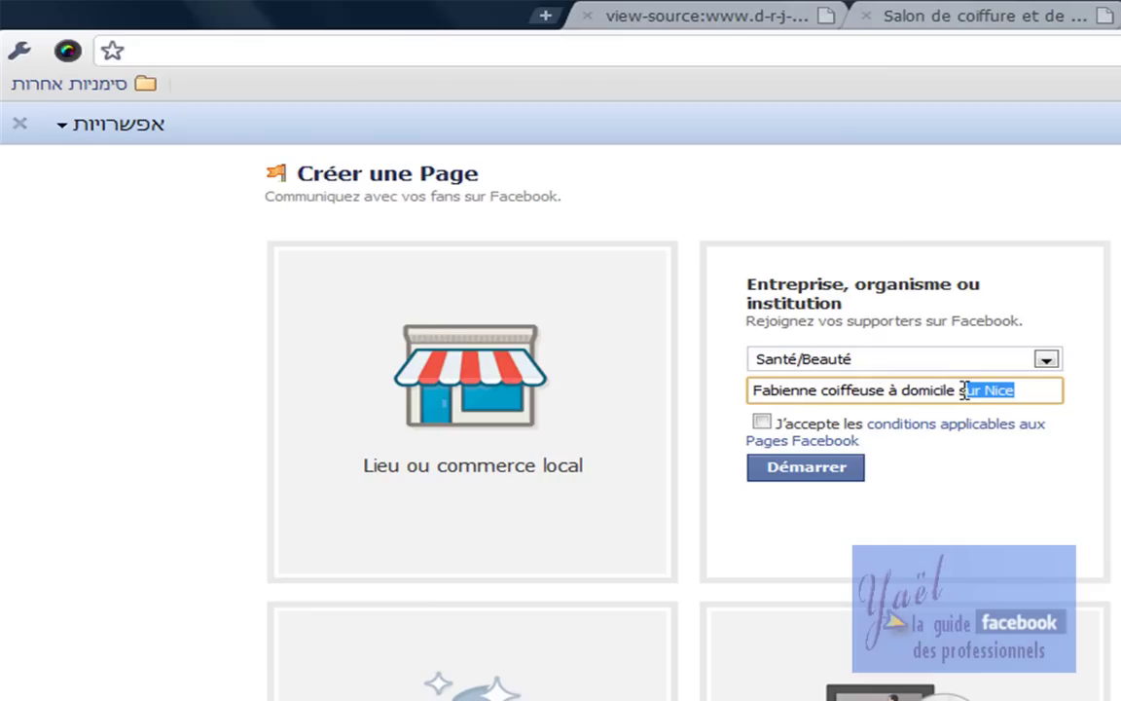
pyautogui.click(763, 423)
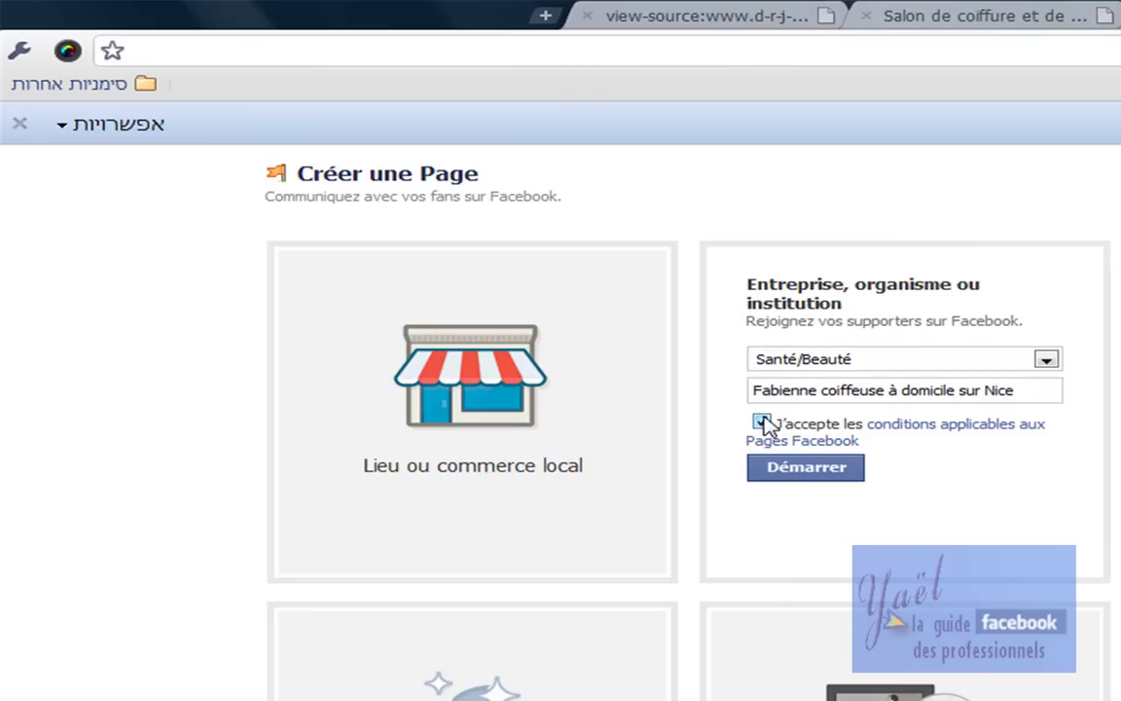
pyautogui.click(786, 471)
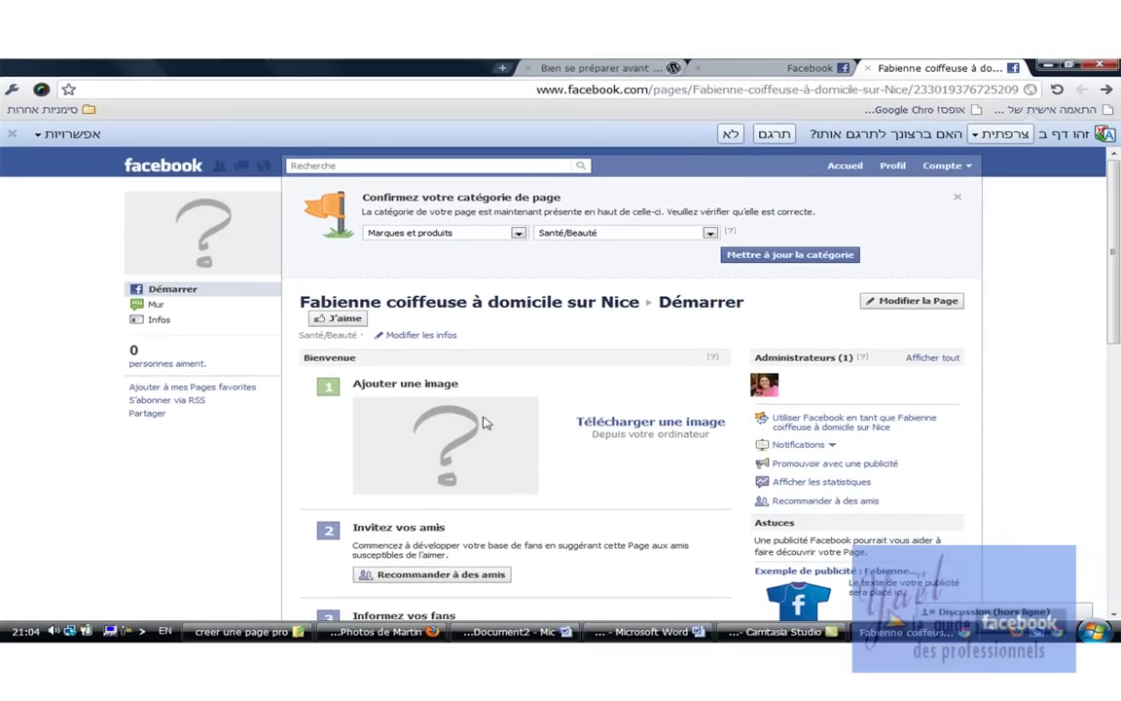
# Upload fabienne.jpg from the computer as the page's profile picture
pyautogui.moveTo(188, 268)
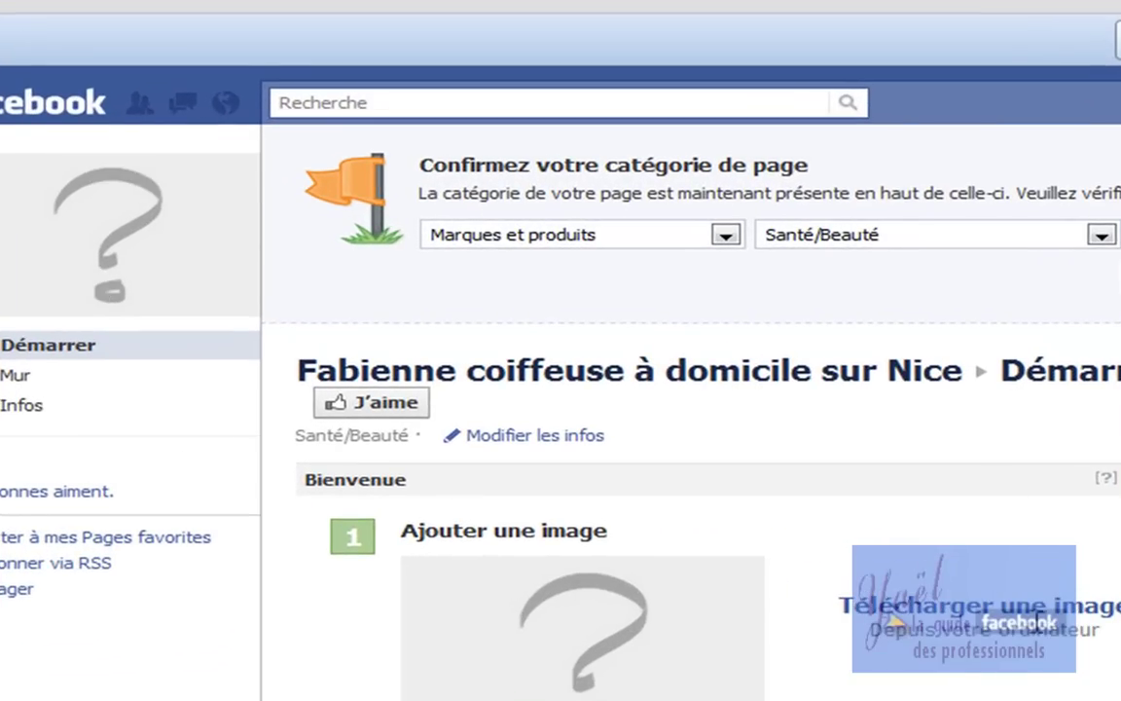
pyautogui.click(1012, 608)
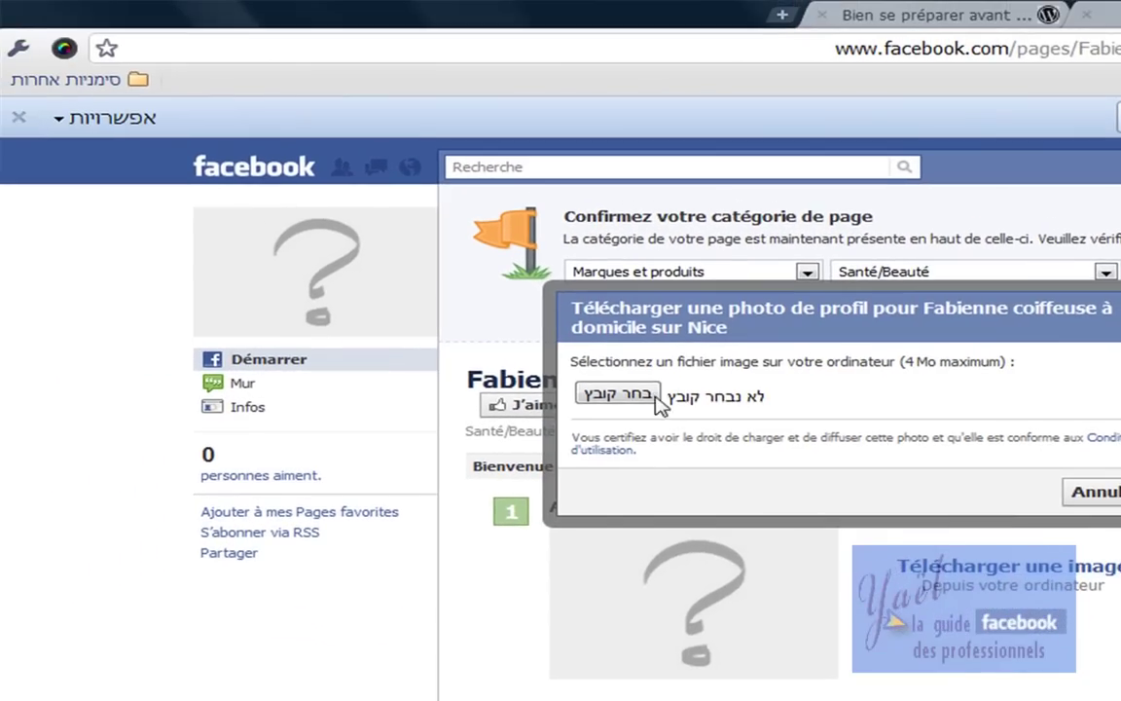
pyautogui.click(599, 394)
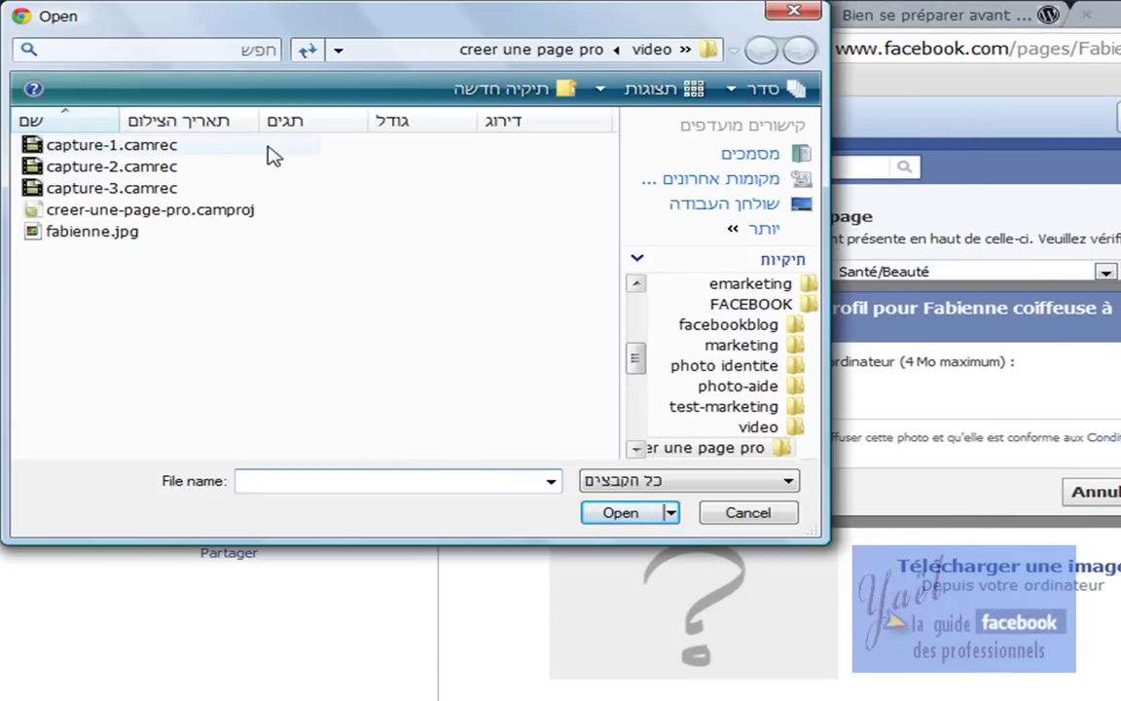
pyautogui.doubleClick(121, 233)
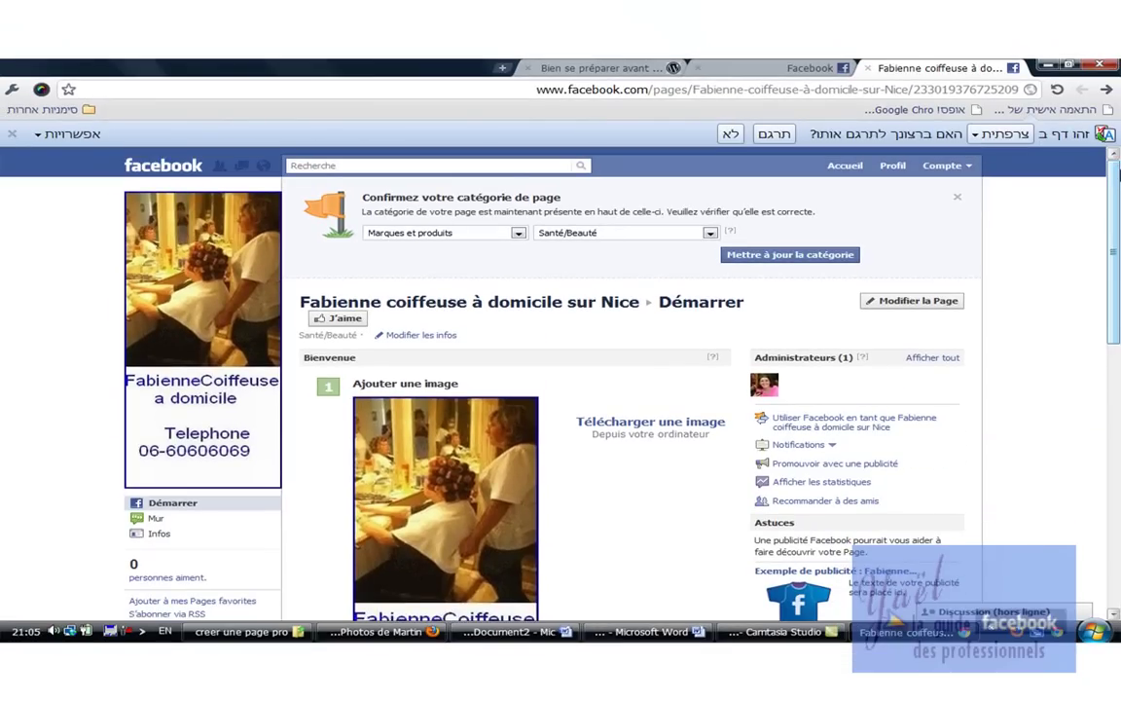
# Open the page's basic information for editing and look through its fields down to Site web
pyautogui.moveTo(1117, 175); pyautogui.dragTo(1117, 241)
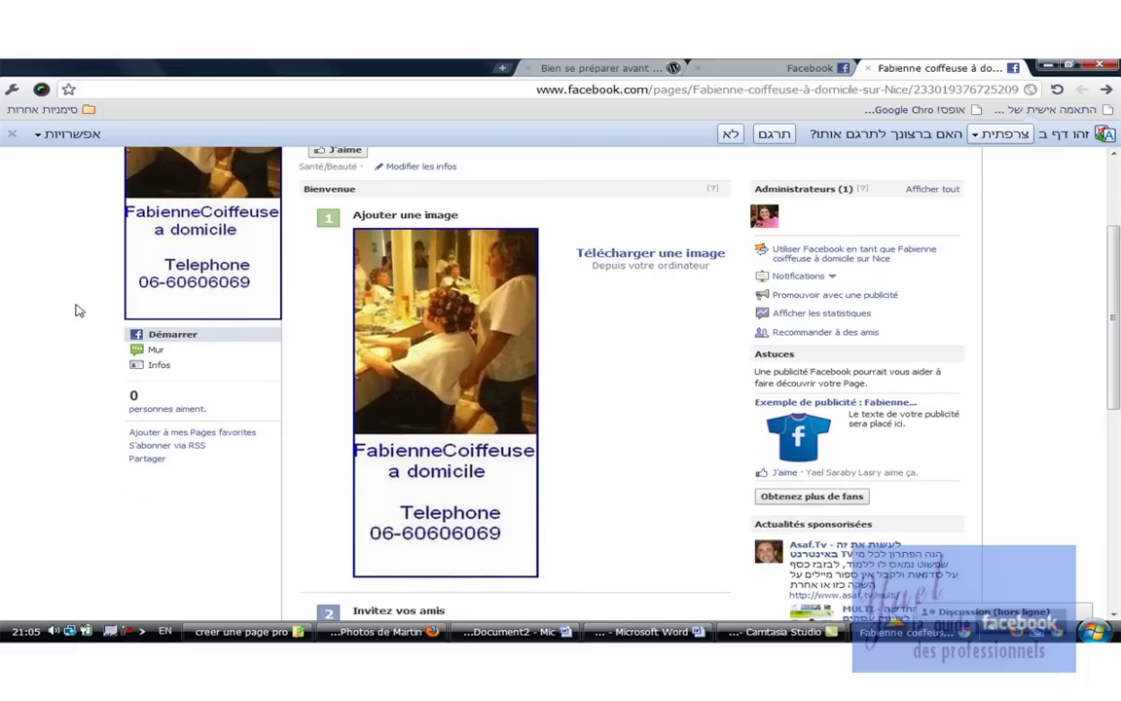
pyautogui.click(152, 367)
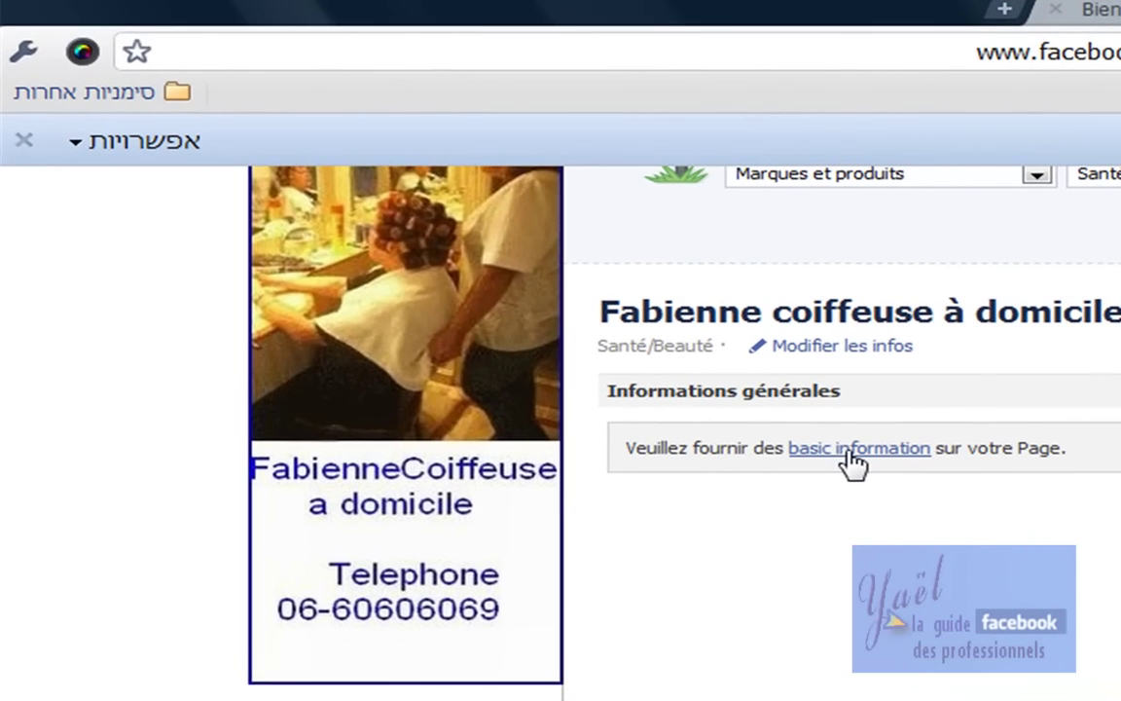
pyautogui.click(850, 449)
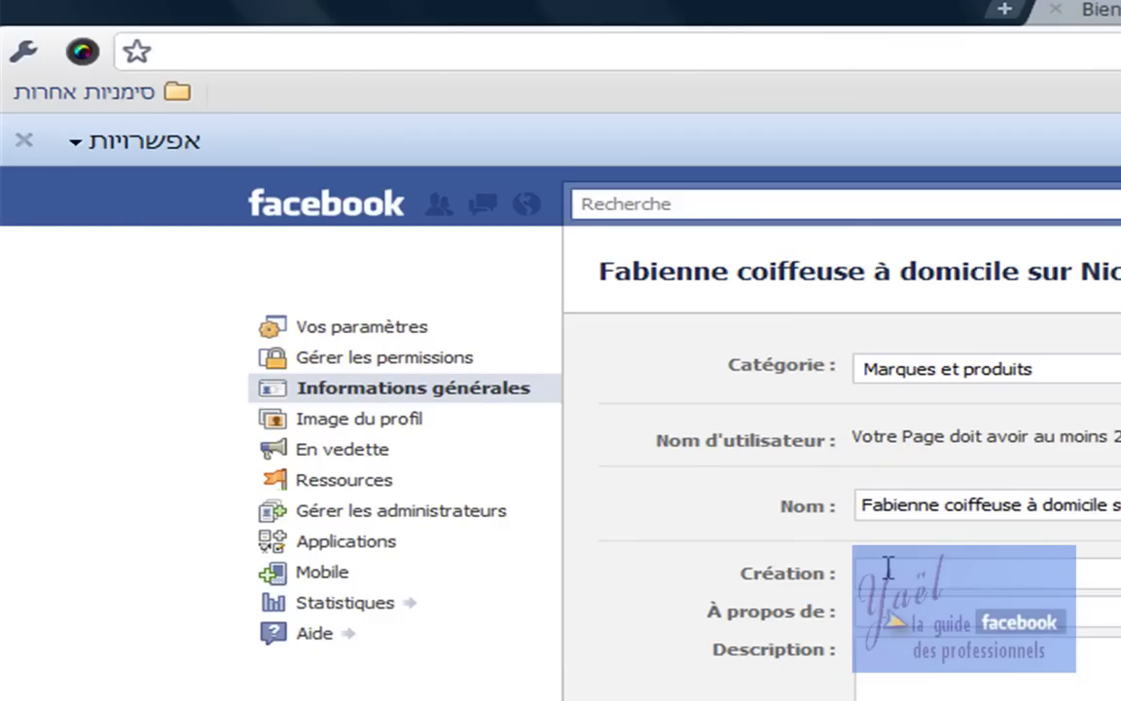
pyautogui.click(888, 573)
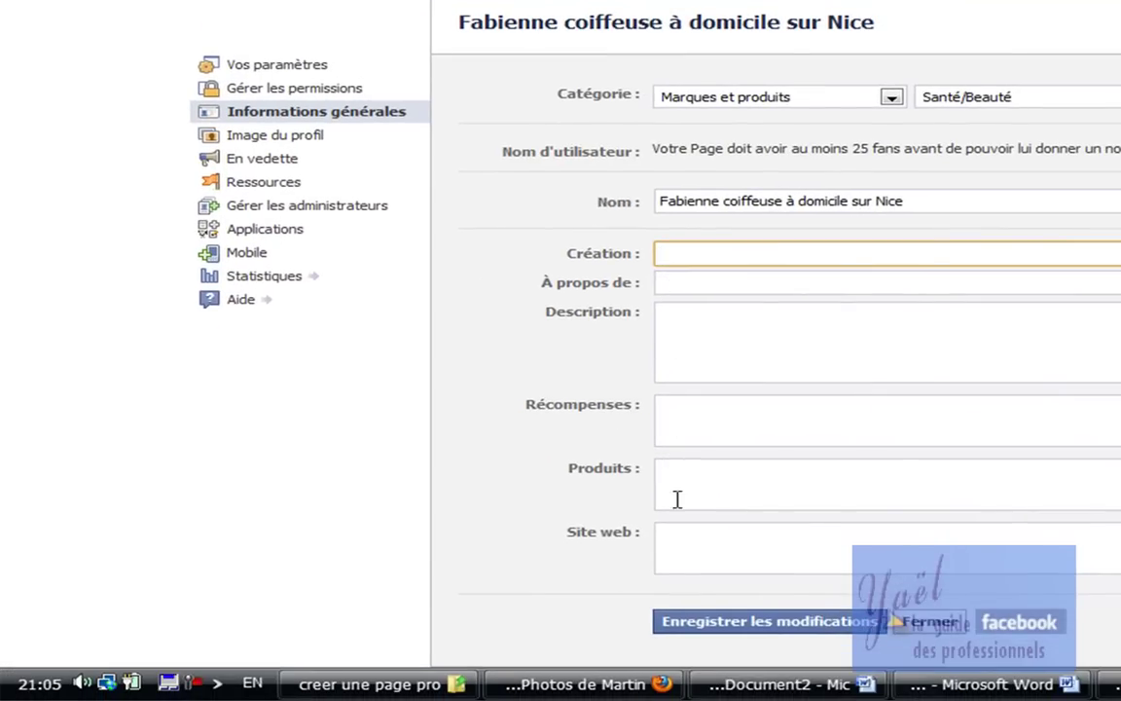
pyautogui.click(678, 542)
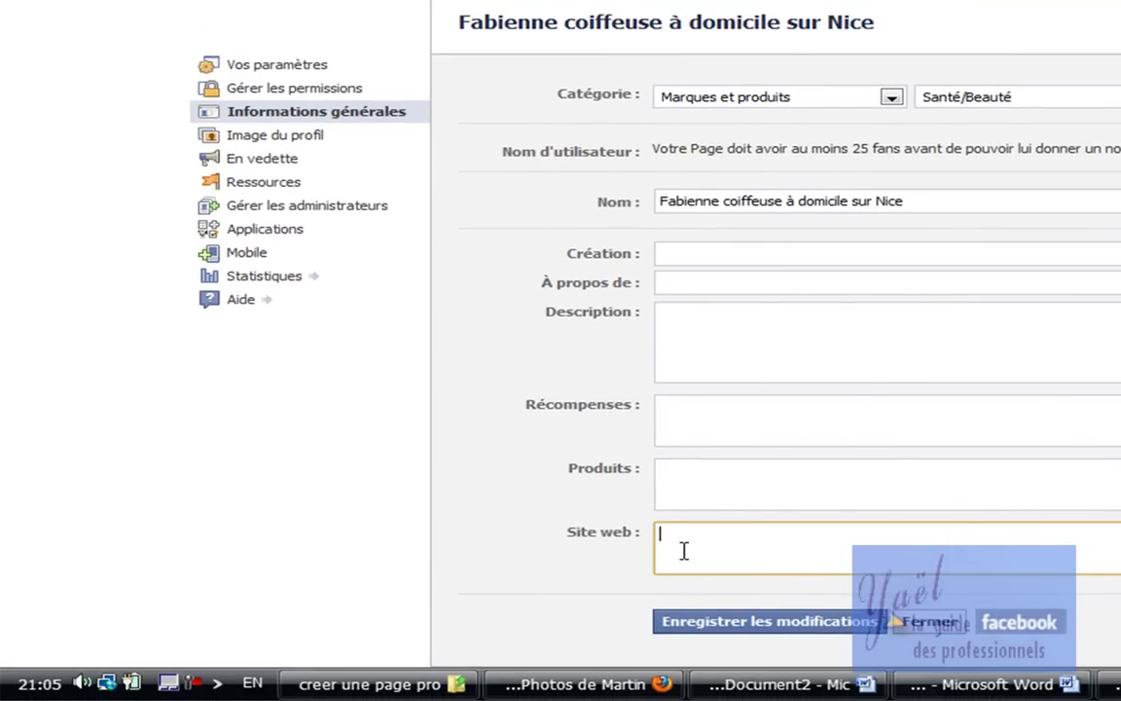
# Copy the description text beginning "Plus besoin de vous déplacer" from the Word document into the page's Description and save the changes
pyautogui.click(784, 685)
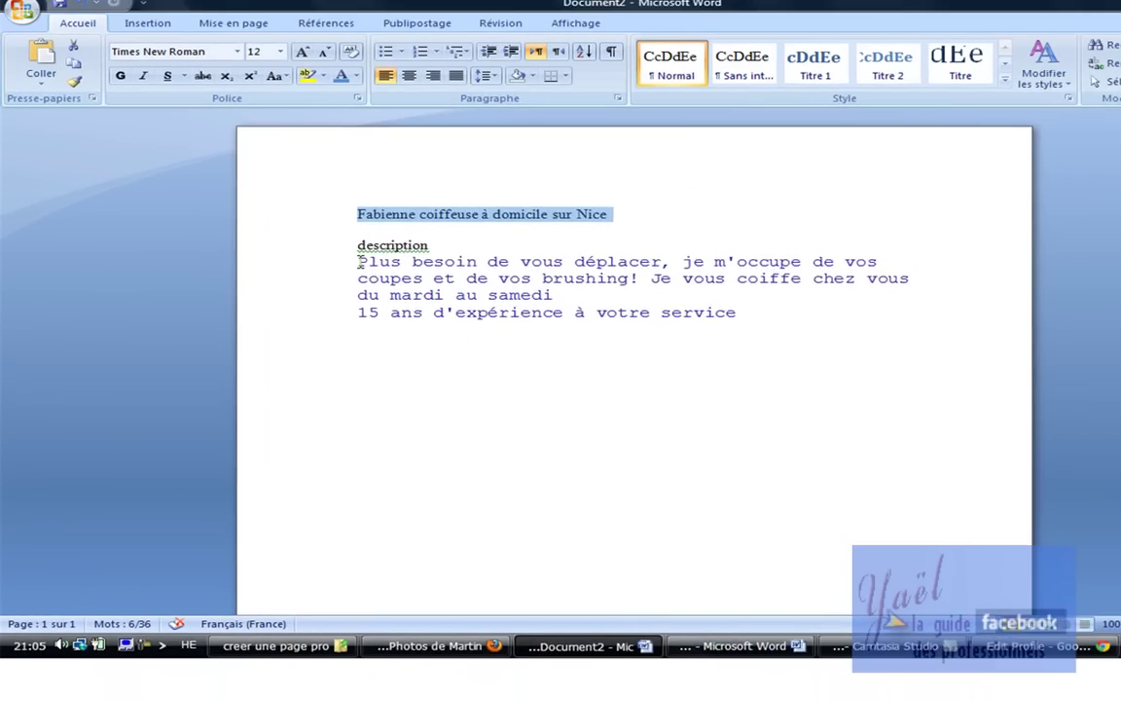
pyautogui.doubleClick(497, 201)
pyautogui.keyDown('shift'); pyautogui.click(646, 343); pyautogui.keyUp('shift')
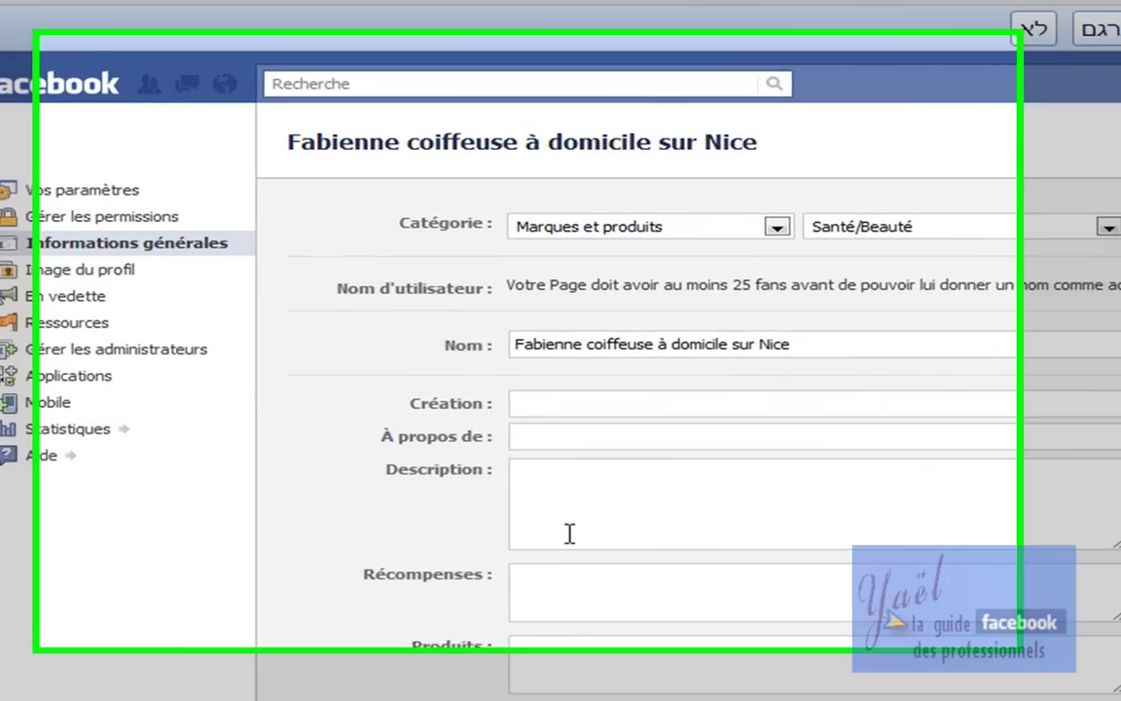
pyautogui.click(463, 415)
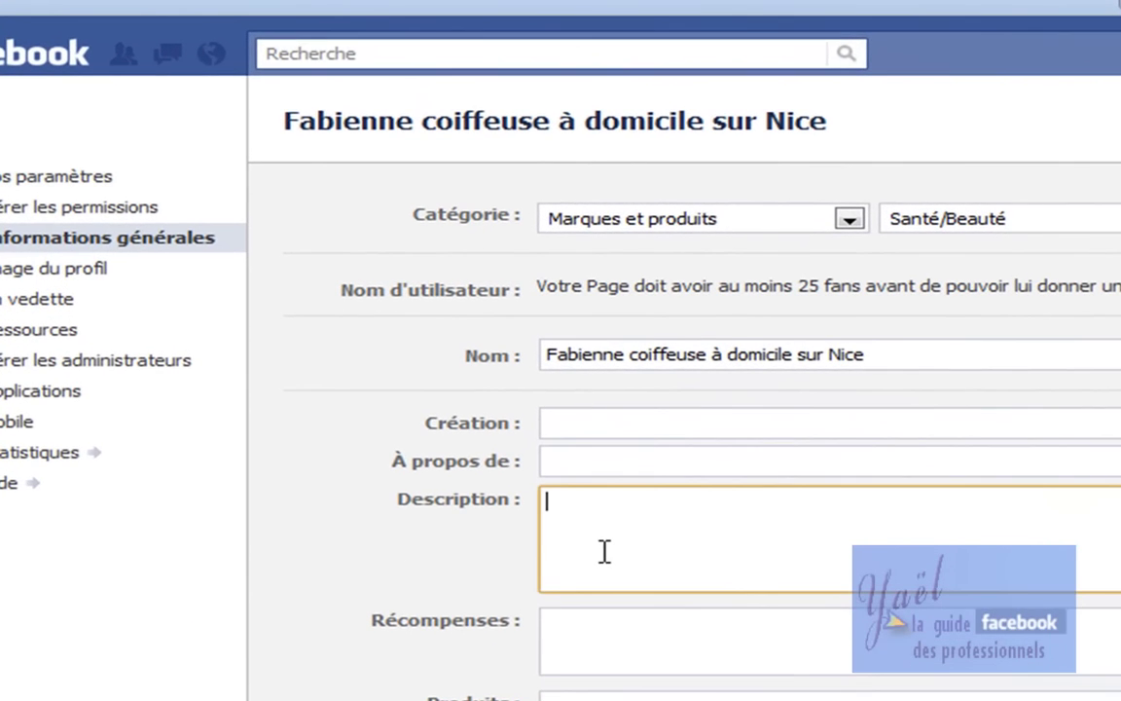
pyautogui.hotkey('ctrl', 'v')
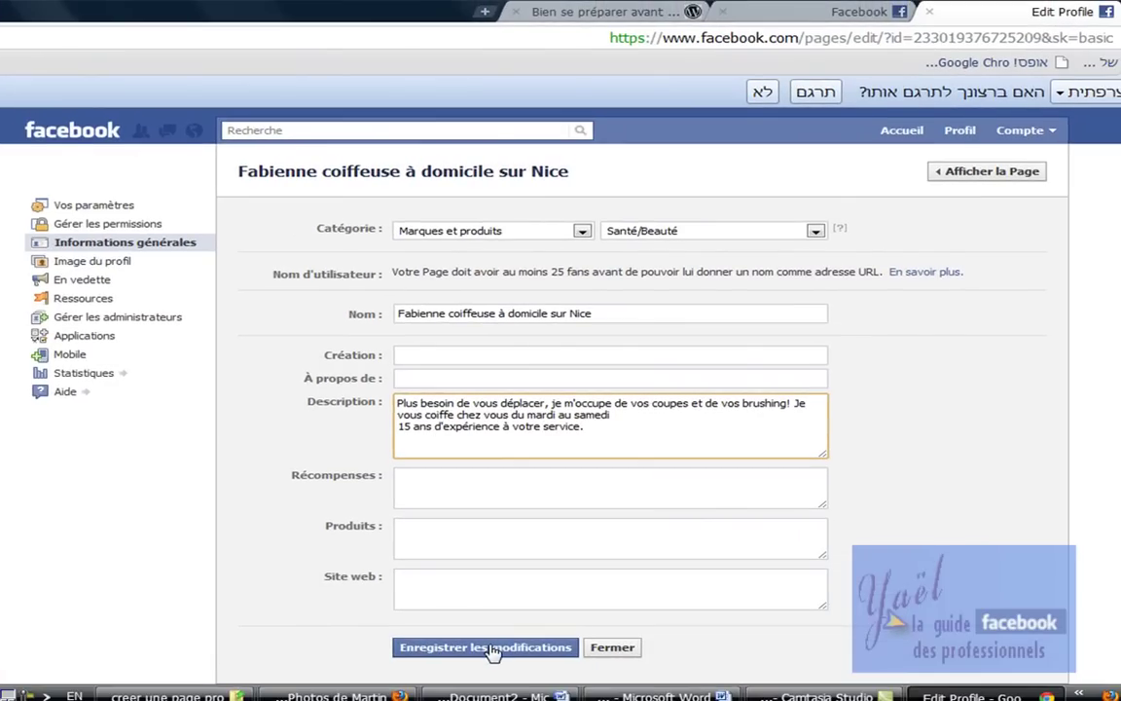
pyautogui.click(491, 648)
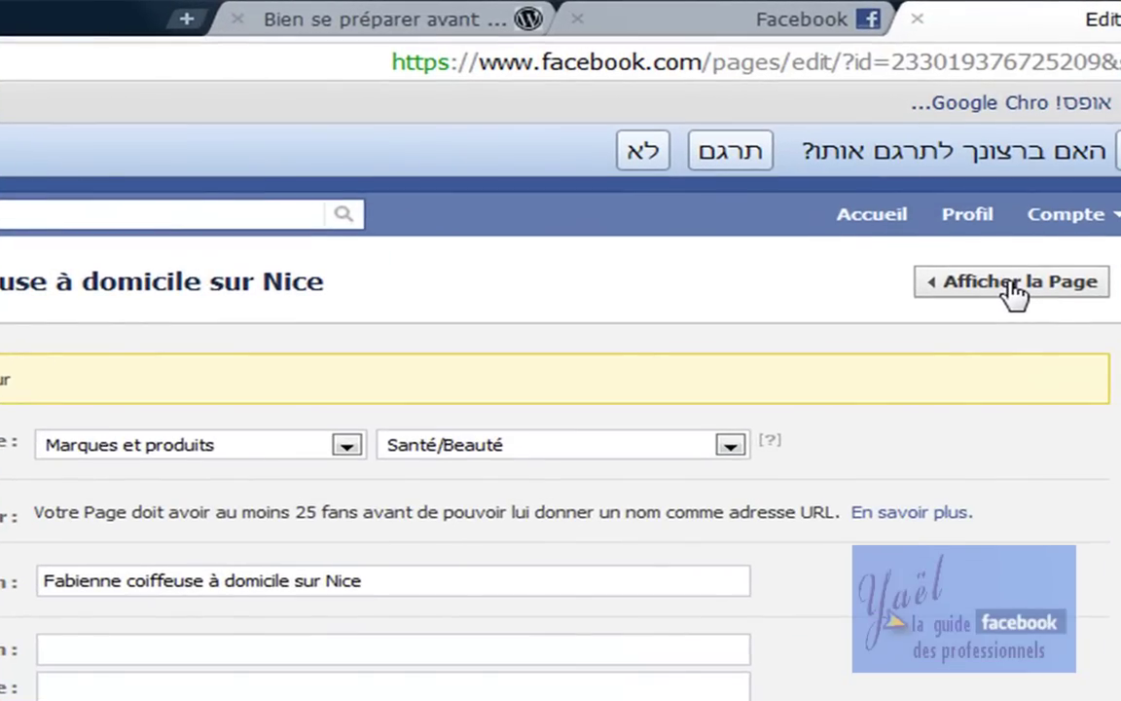
# Return to the public view of the page and examine its wall (Mur)
pyautogui.click(988, 175)
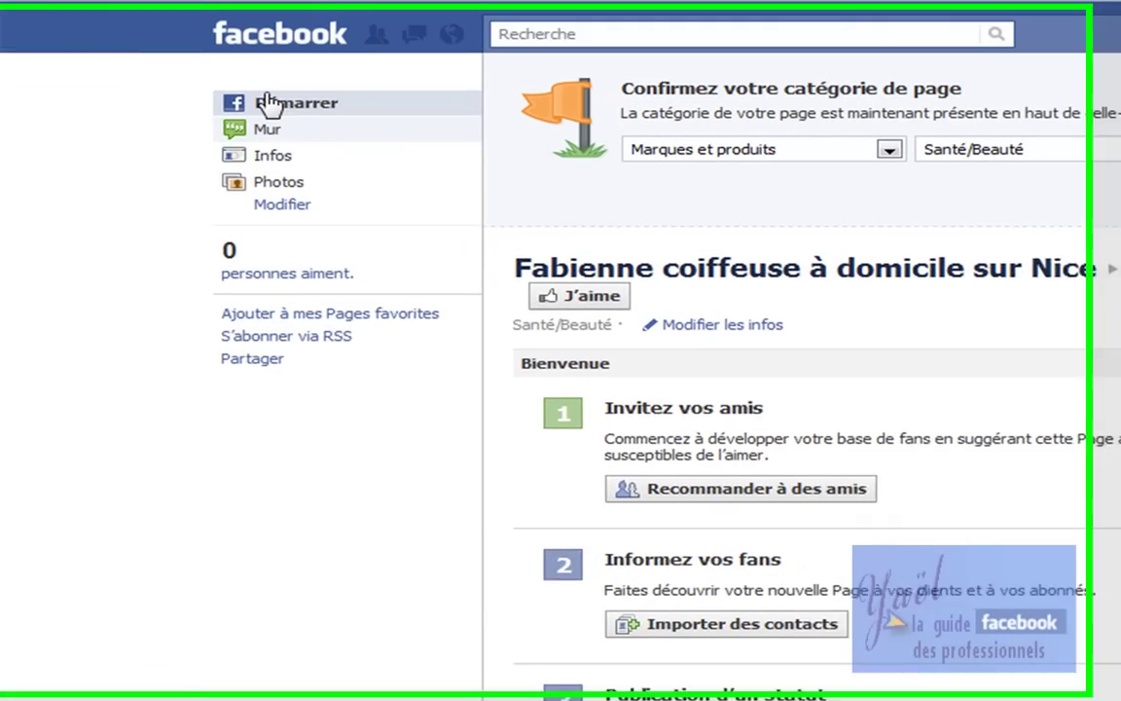
pyautogui.click(267, 101)
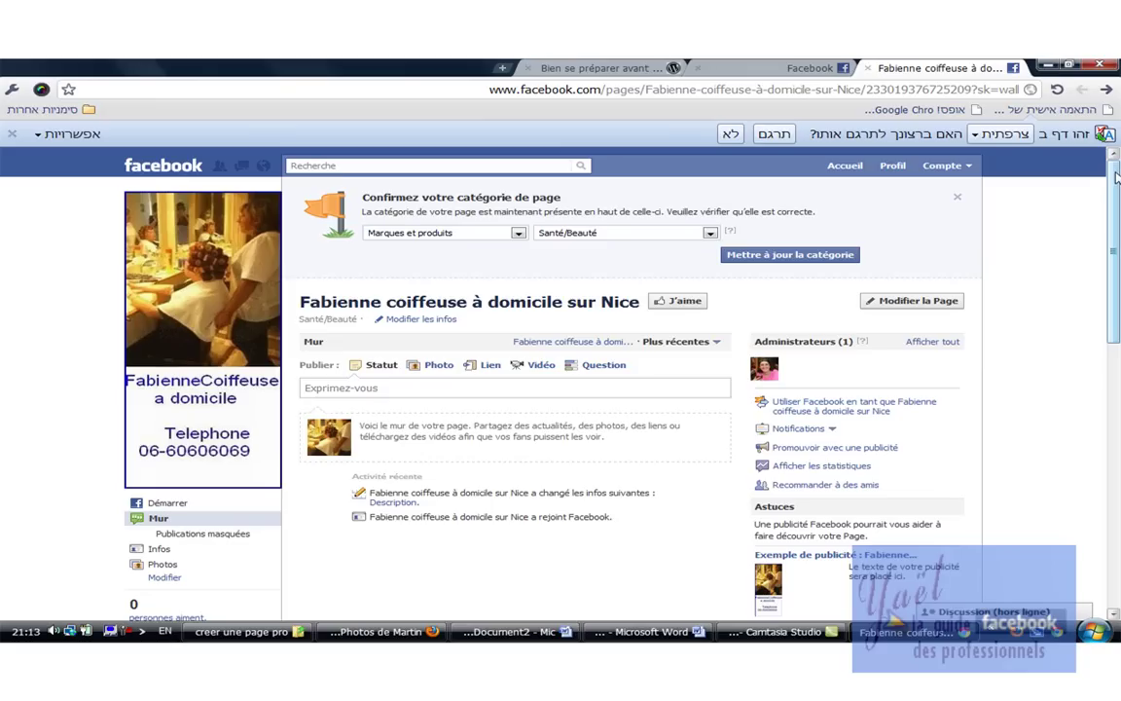
pyautogui.scroll(-4, 601, 348)
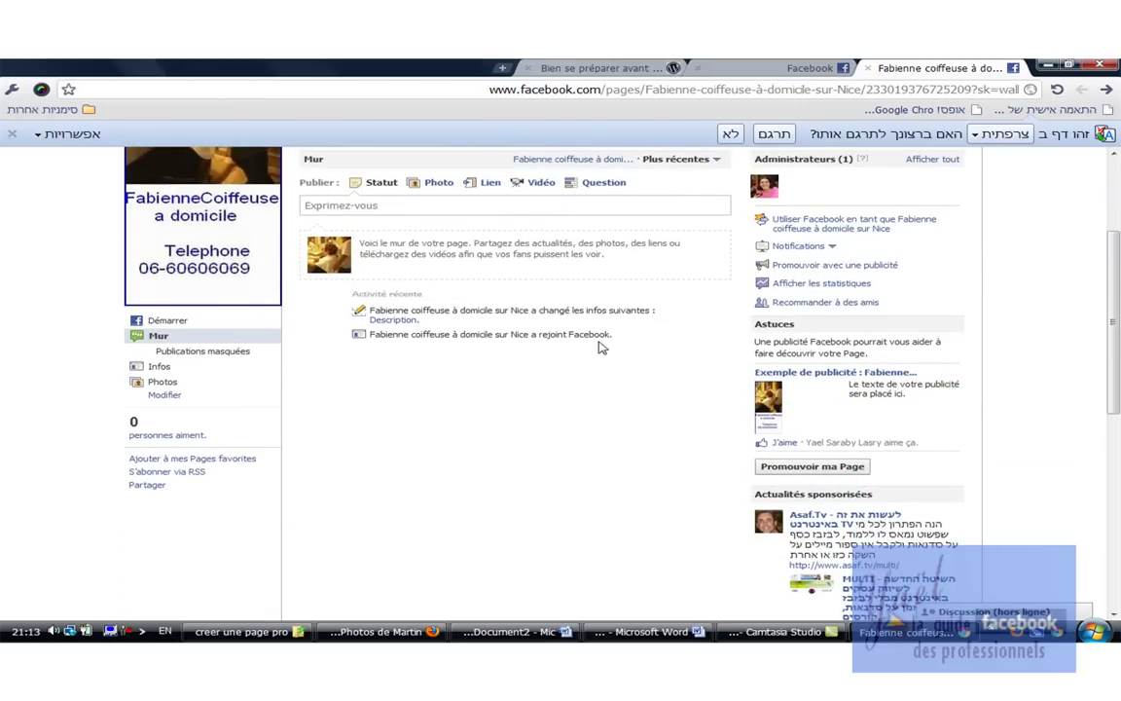
# Start sharing the page with the message "Bonjour, J'ai cree cette nouvelle page, merci de la visiter, et si vous aimez cliquer sur J'aime"
pyautogui.click(147, 486)
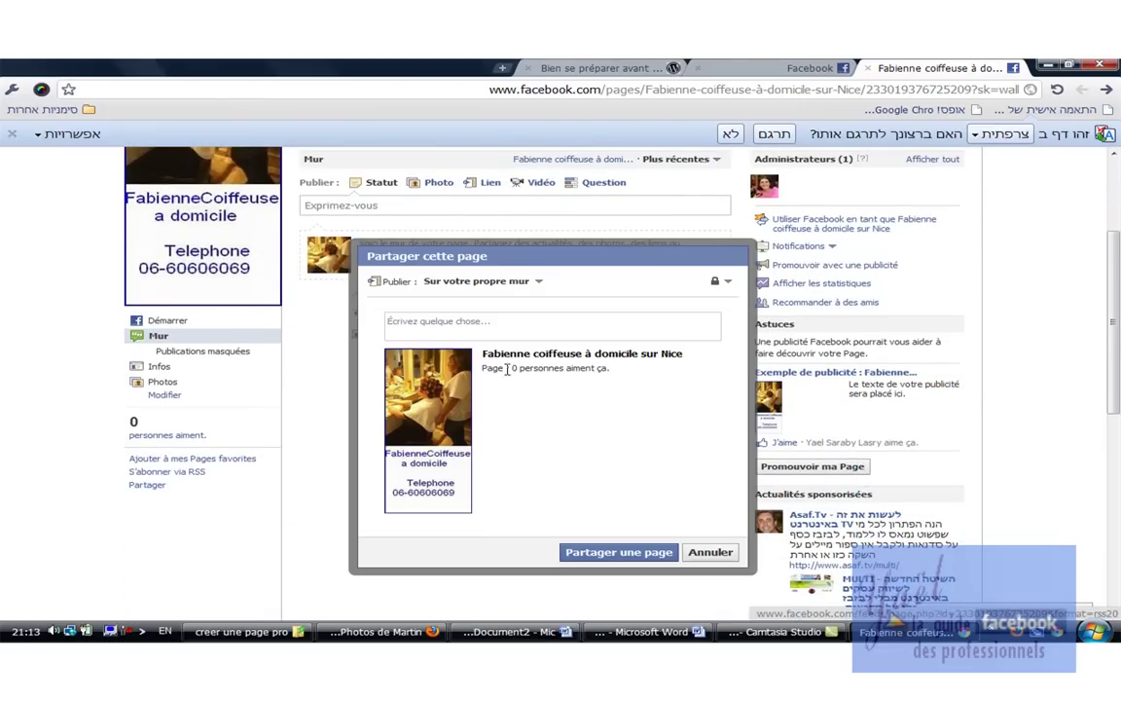
pyautogui.click(507, 324)
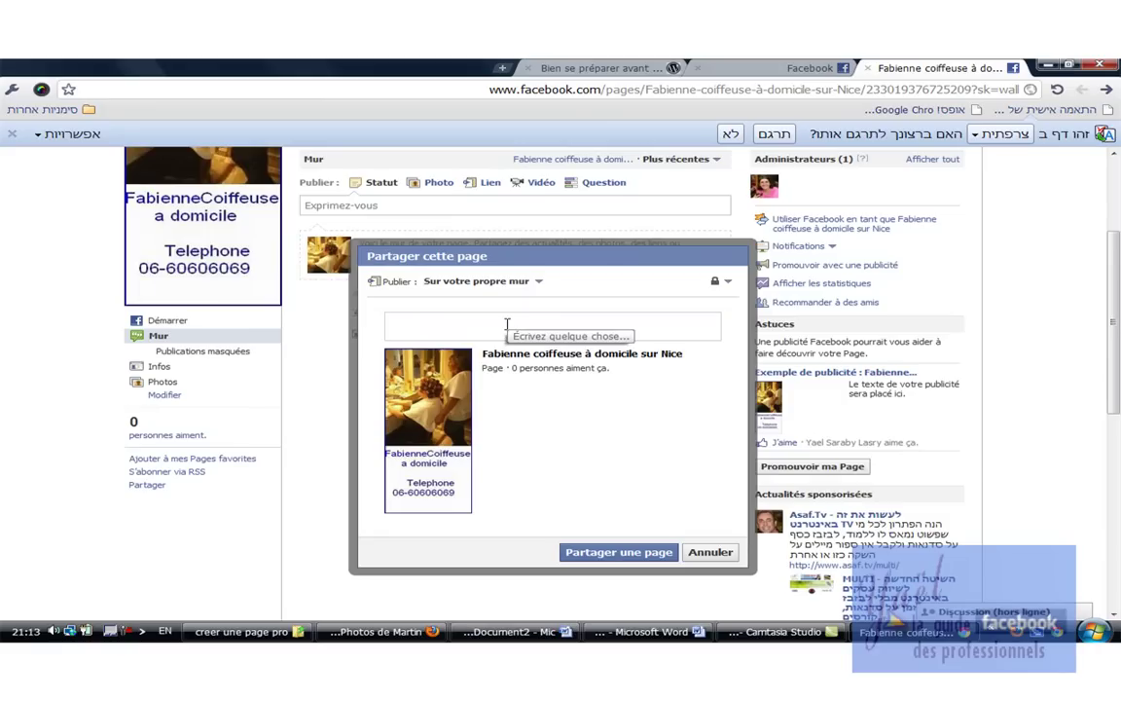
pyautogui.write('Bonj')
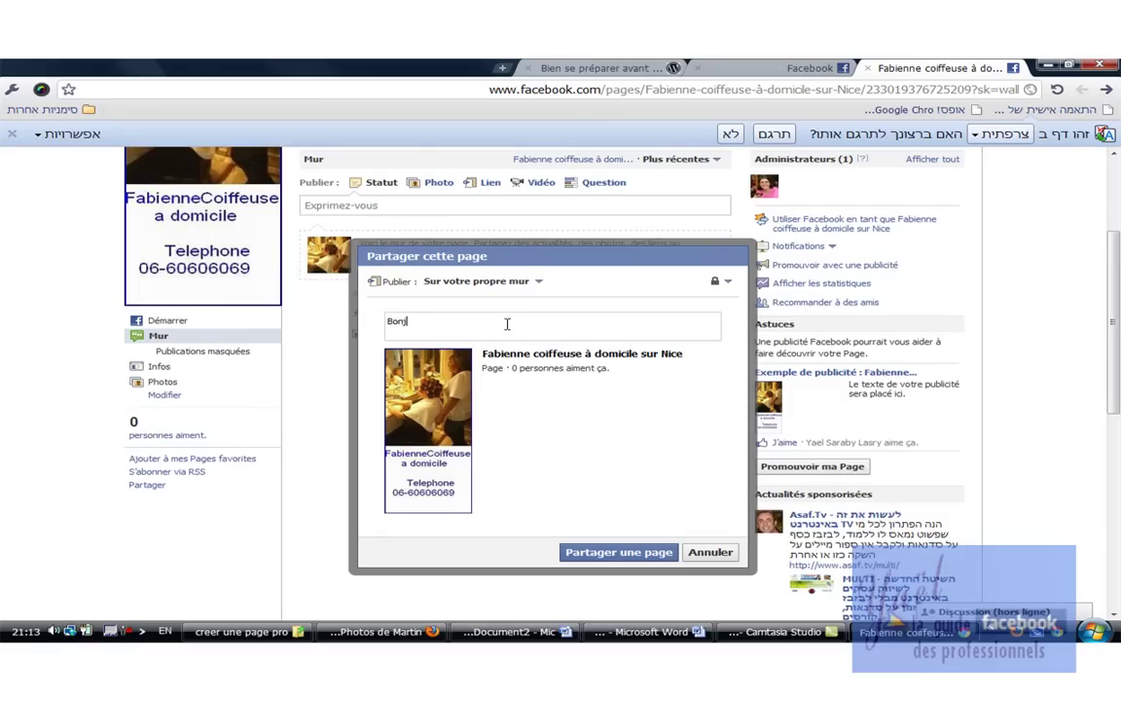
pyautogui.write('our, ')
pyautogui.write("J'ai cree ")
pyautogui.write('cette nouvelle p')
pyautogui.write('age, merci de ')
pyautogui.write('la visiter, et ')
pyautogui.write('si vous aimez')
pyautogui.write(' cliquez')
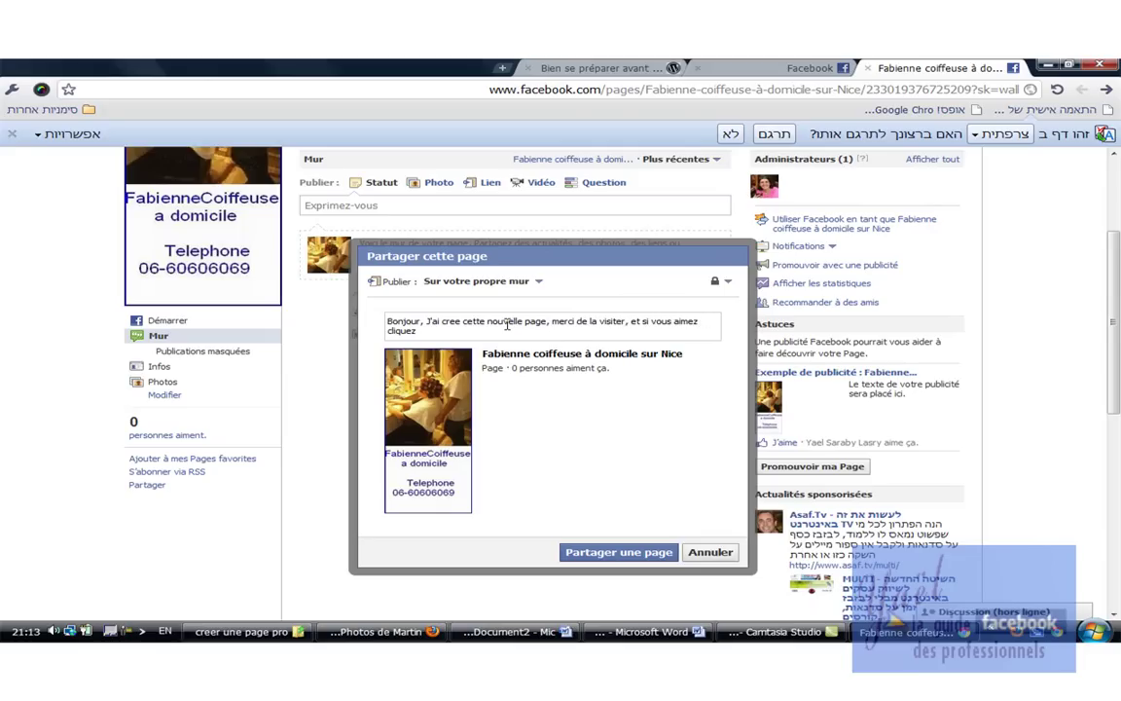
pyautogui.press('BackSpace')
pyautogui.write("r sur J'aime")
# Publish the share on the personal wall, close the confirmation and open the personal profile to view the post
pyautogui.click(597, 554)
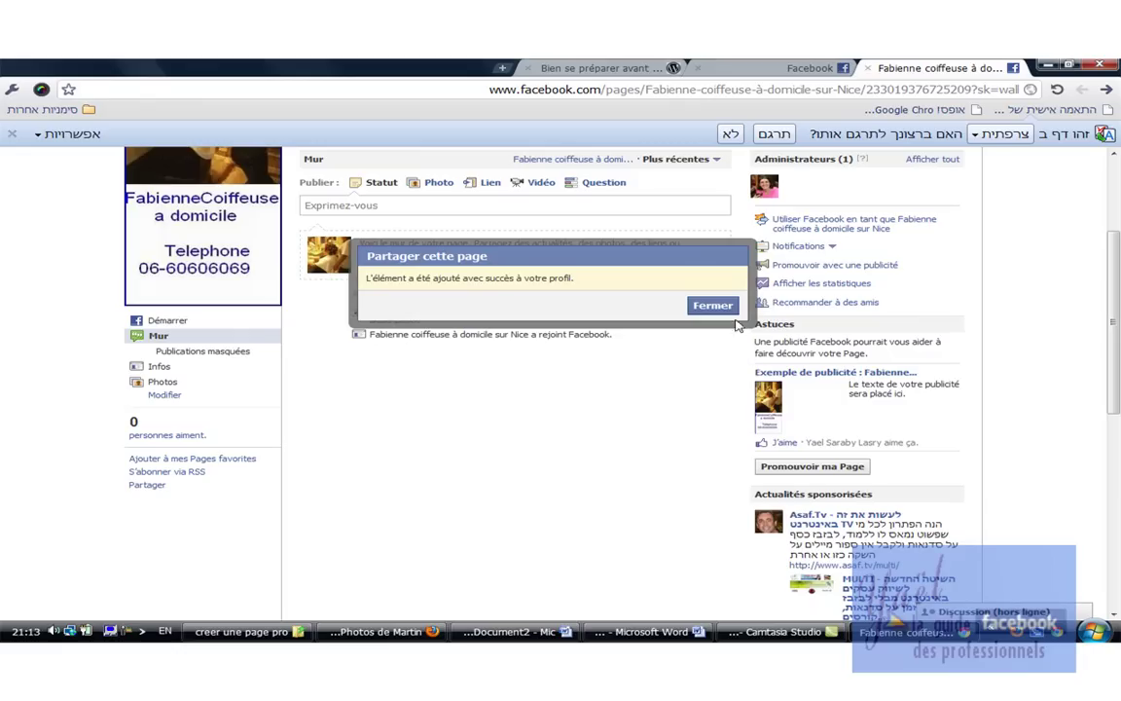
pyautogui.click(720, 308)
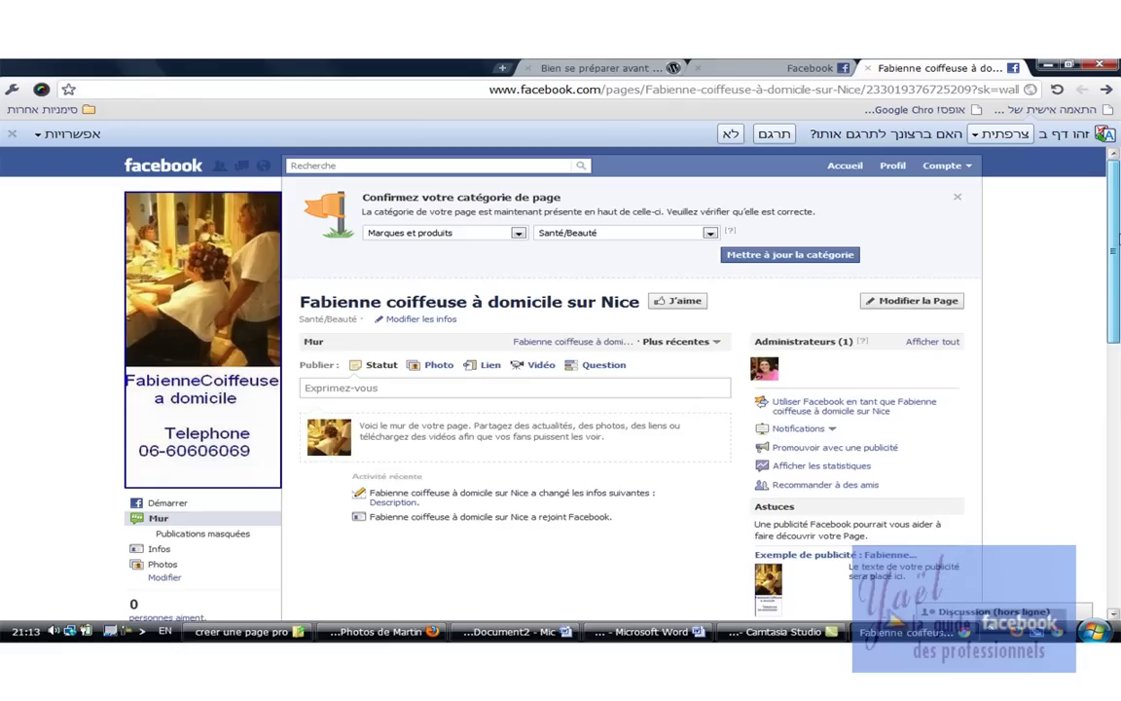
pyautogui.click(890, 166)
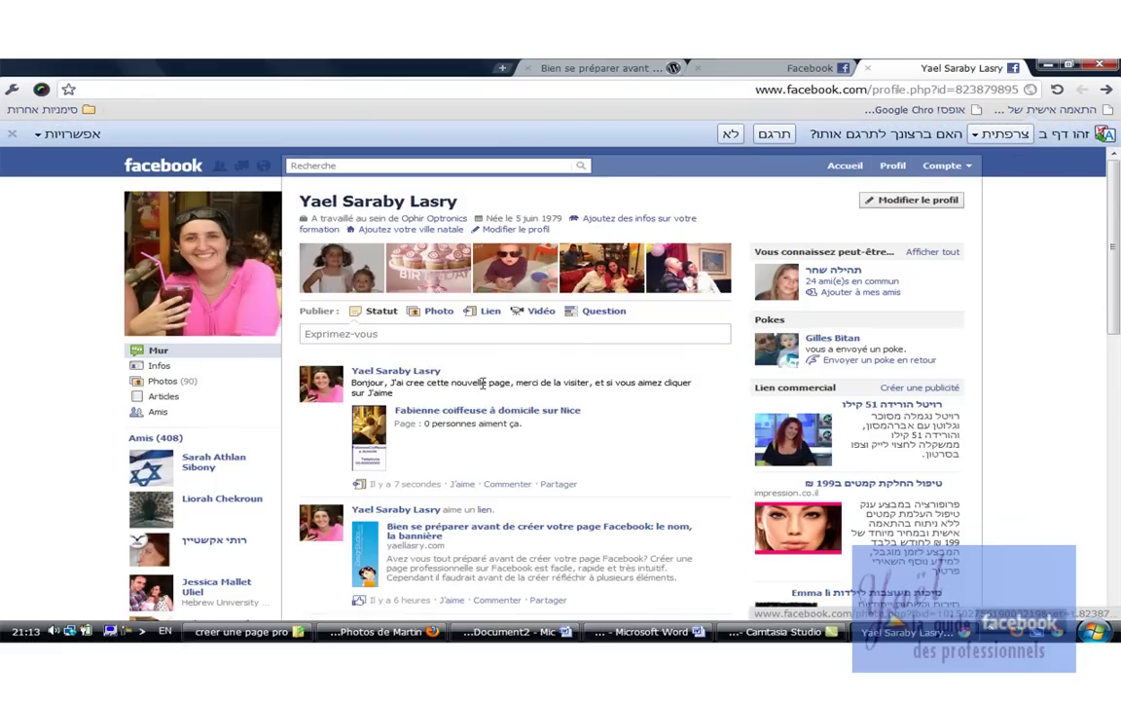